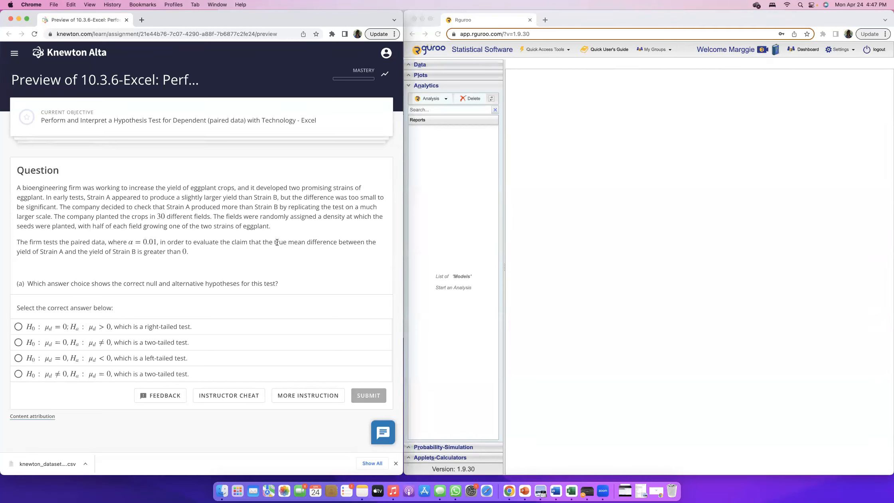
Answer part (a) with H0: μd = 0; Ha: μd > 0, a right-tailed test, and submit it.
{"action": "left_click_drag", "start_coordinate": [274, 241], "coordinate": [337, 243]}
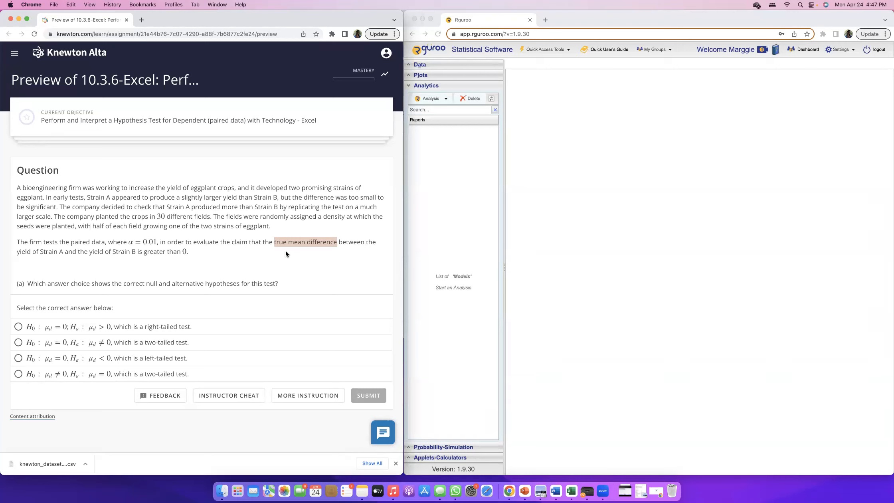
{"action": "left_click", "coordinate": [286, 252]}
{"action": "left_click_drag", "start_coordinate": [273, 241], "coordinate": [336, 243]}
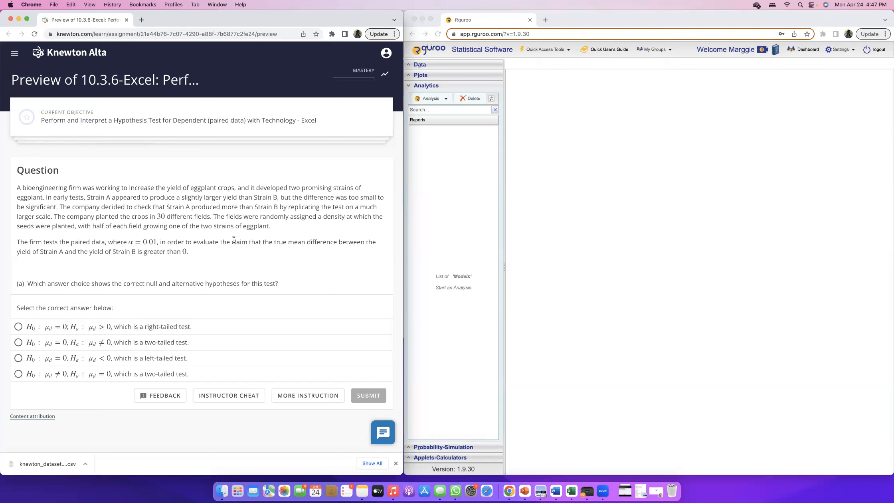
{"action": "left_click_drag", "start_coordinate": [288, 242], "coordinate": [191, 242]}
{"action": "left_click_drag", "start_coordinate": [73, 243], "coordinate": [189, 252]}
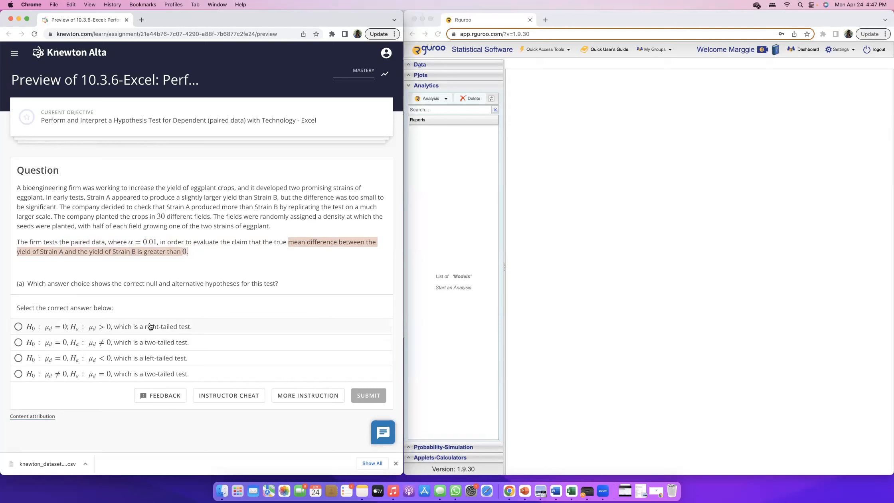
{"action": "left_click", "coordinate": [18, 327]}
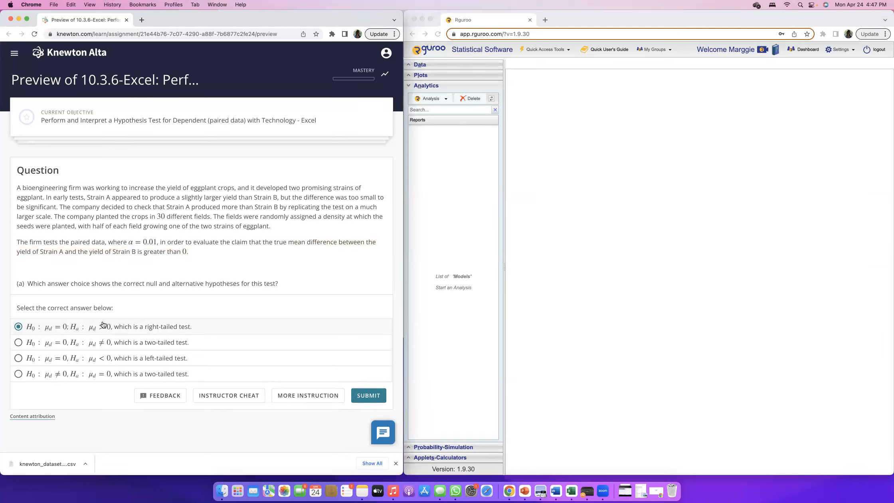
{"action": "left_click", "coordinate": [358, 394]}
Continue to part (b) and look through the full table of paired Strain A and Strain B yields.
{"action": "scroll", "coordinate": [313, 365], "scroll_direction": "down", "scroll_amount": 4}
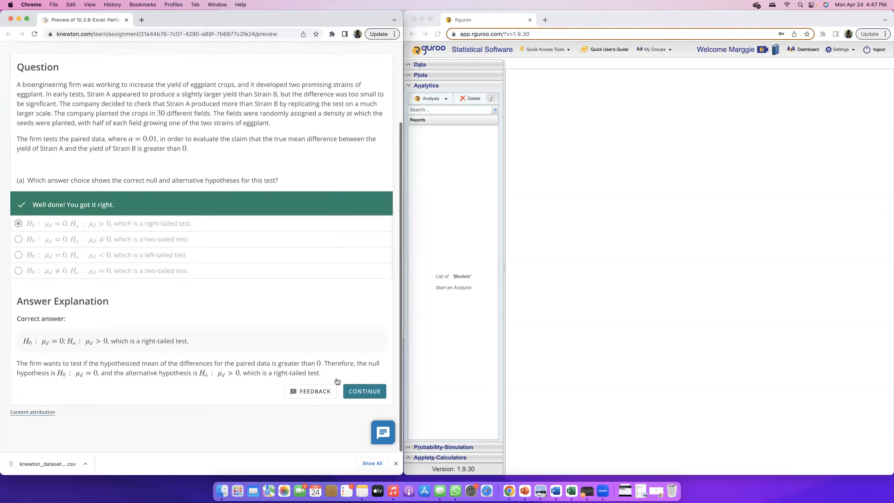
{"action": "scroll", "coordinate": [345, 372], "scroll_direction": "down", "scroll_amount": 10}
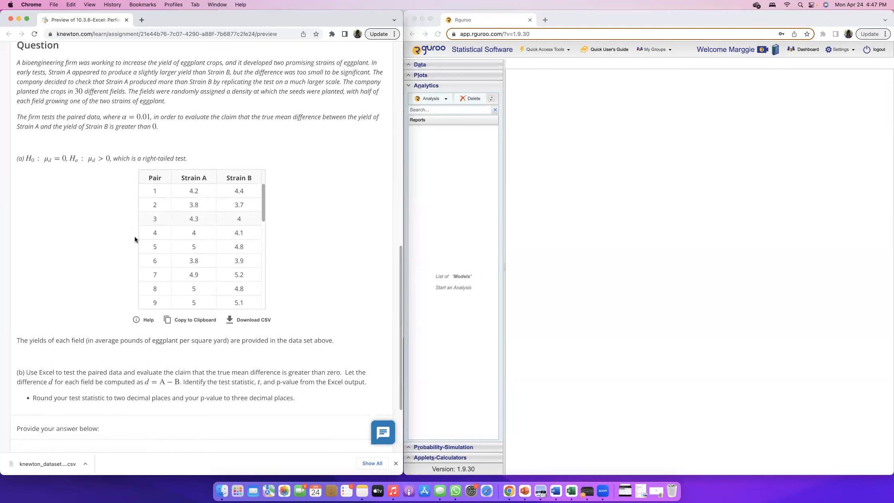
{"action": "scroll", "coordinate": [304, 248], "scroll_direction": "up", "scroll_amount": 2}
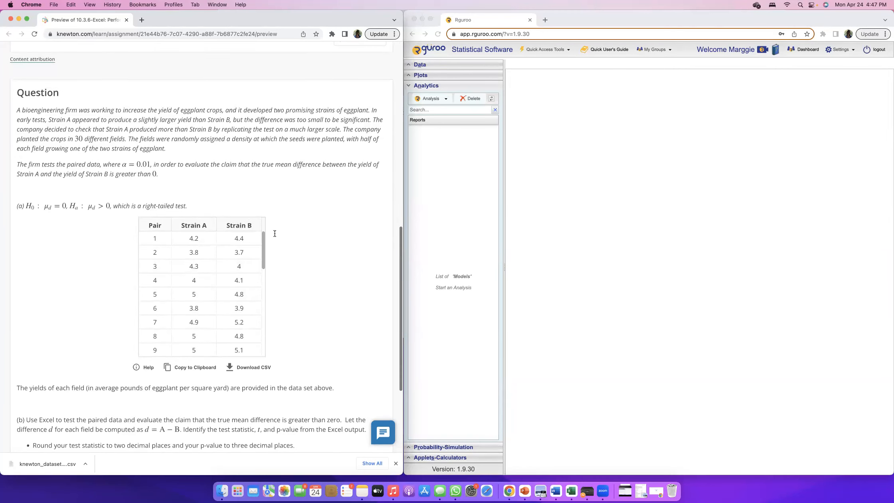
{"action": "left_click_drag", "start_coordinate": [264, 274], "coordinate": [266, 354]}
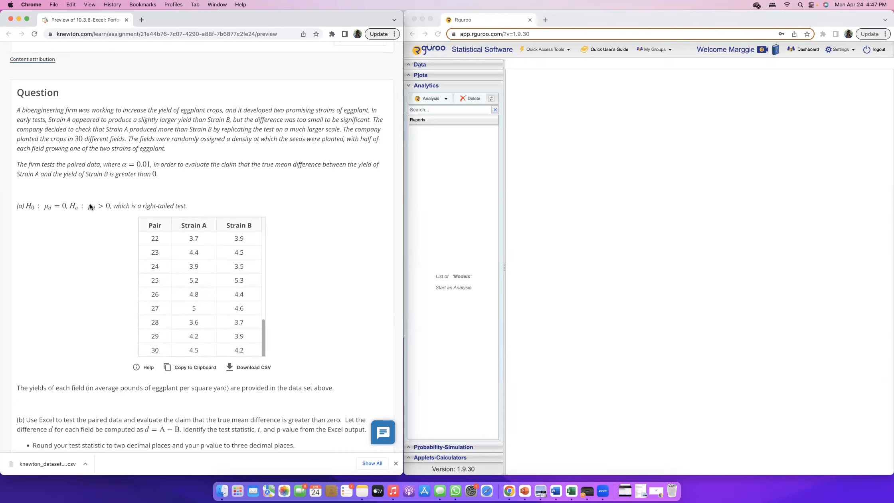
{"action": "left_click_drag", "start_coordinate": [75, 137], "coordinate": [125, 139]}
{"action": "left_click", "coordinate": [118, 163]}
{"action": "scroll", "coordinate": [224, 259], "scroll_direction": "down", "scroll_amount": 3}
{"action": "scroll", "coordinate": [224, 260], "scroll_direction": "down", "scroll_amount": 2}
{"action": "scroll", "coordinate": [224, 260], "scroll_direction": "up", "scroll_amount": 10}
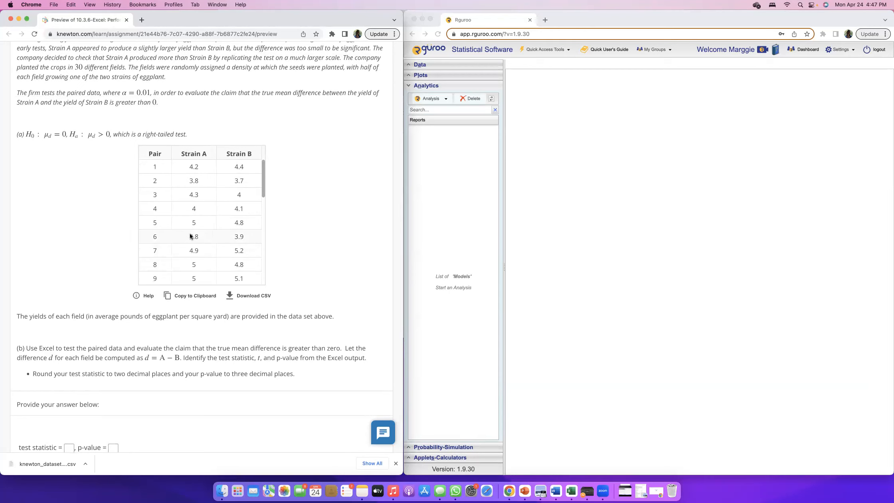
{"action": "scroll", "coordinate": [192, 237], "scroll_direction": "down", "scroll_amount": 4}
{"action": "scroll", "coordinate": [190, 236], "scroll_direction": "down", "scroll_amount": 10}
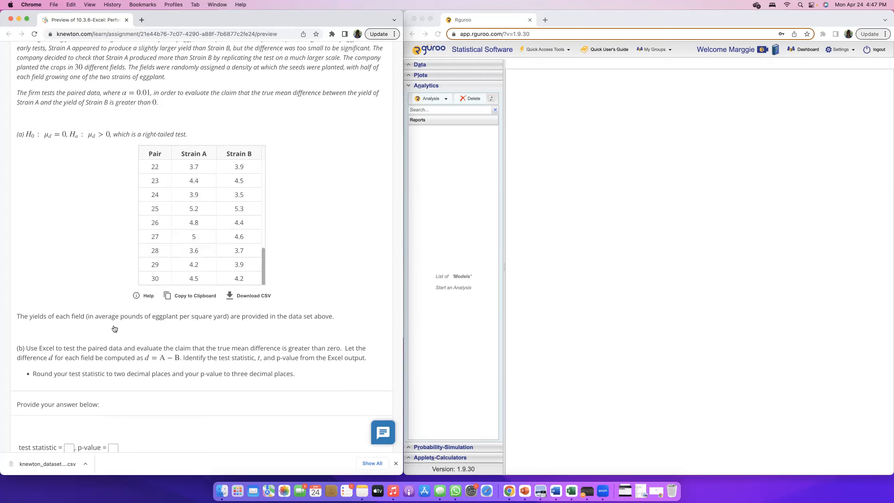
Read the part (b) instructions on how to compute the difference and which test results to identify.
{"action": "left_click_drag", "start_coordinate": [26, 348], "coordinate": [352, 370]}
{"action": "left_click", "coordinate": [352, 370]}
{"action": "scroll", "coordinate": [66, 316], "scroll_direction": "up", "scroll_amount": 1}
{"action": "left_click_drag", "start_coordinate": [18, 351], "coordinate": [320, 368]}
{"action": "left_click", "coordinate": [119, 352]}
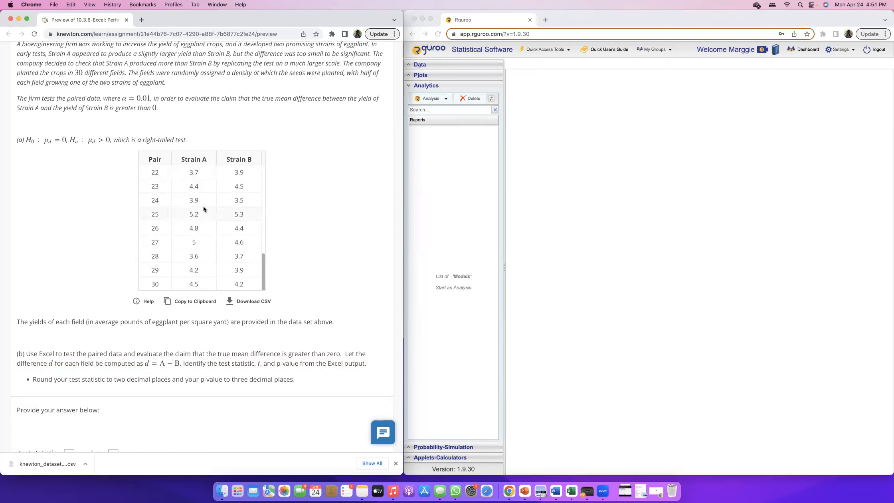
Download the paired yield data as CSV, switch to Rguroo and choose the newest knewton_dataset file for a dataset import.
{"action": "left_click", "coordinate": [246, 303]}
{"action": "left_click", "coordinate": [417, 65]}
{"action": "left_click", "coordinate": [421, 68]}
{"action": "left_click", "coordinate": [444, 78]}
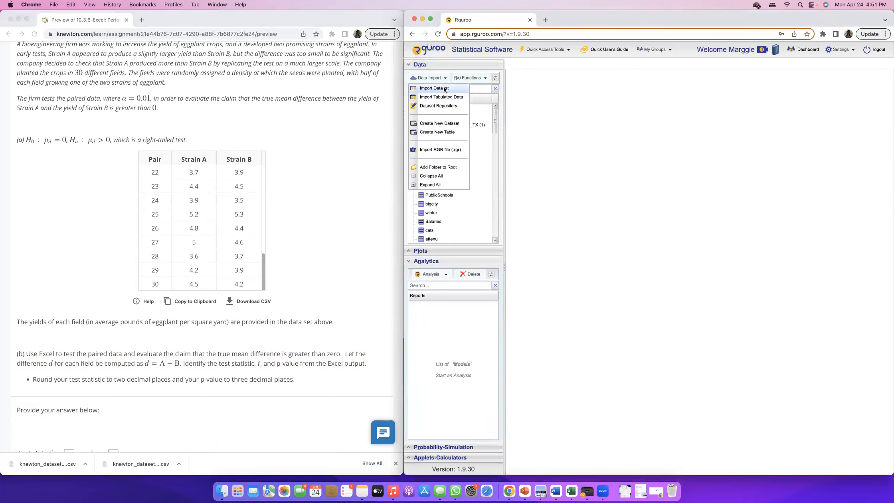
{"action": "left_click", "coordinate": [470, 88]}
{"action": "left_click", "coordinate": [610, 180]}
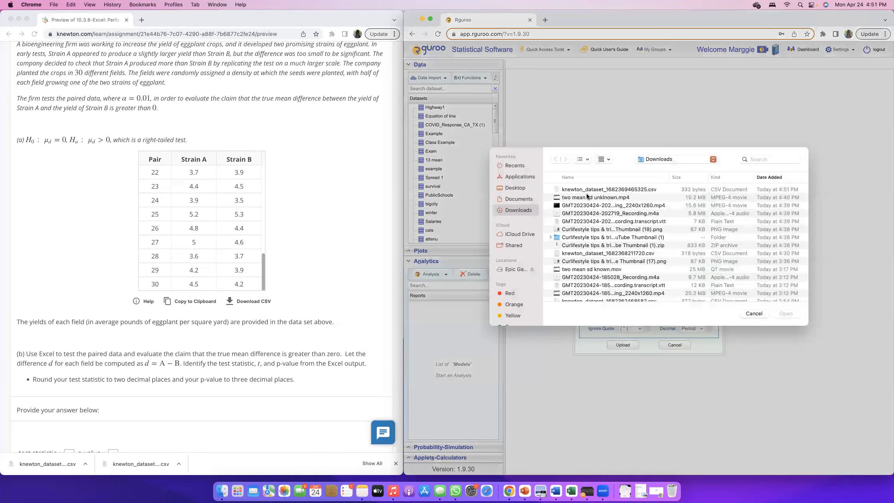
{"action": "left_click", "coordinate": [587, 196]}
{"action": "double_click", "coordinate": [586, 195]}
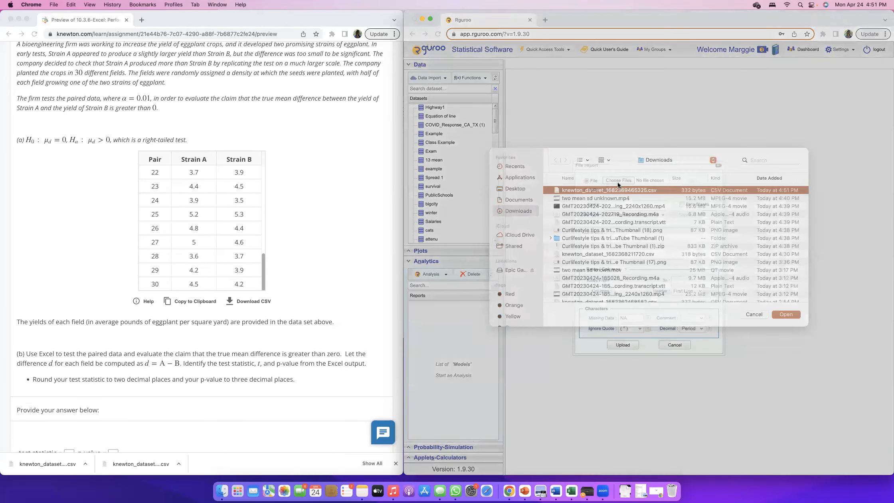
Name the imported dataset StainAB, upload it and dismiss its data summary.
{"action": "left_click_drag", "start_coordinate": [604, 204], "coordinate": [678, 205]}
{"action": "type", "text": "Stain"}
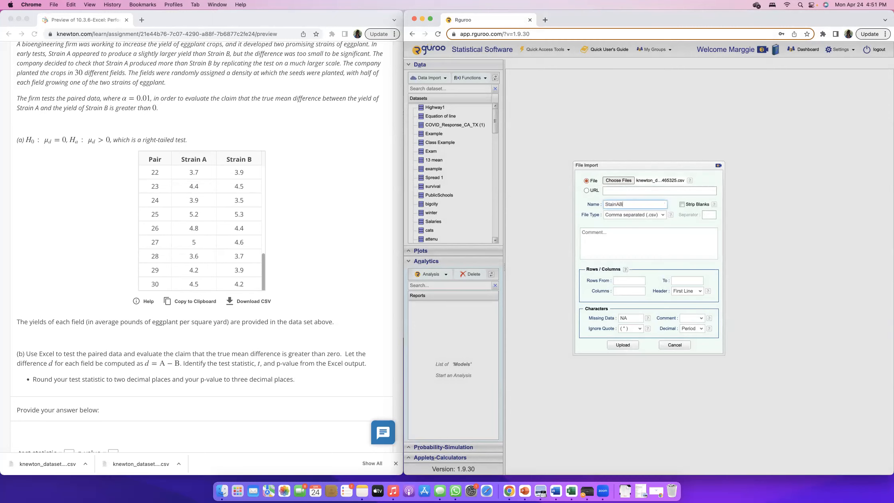
{"action": "type", "text": "AB"}
{"action": "left_click", "coordinate": [622, 345]}
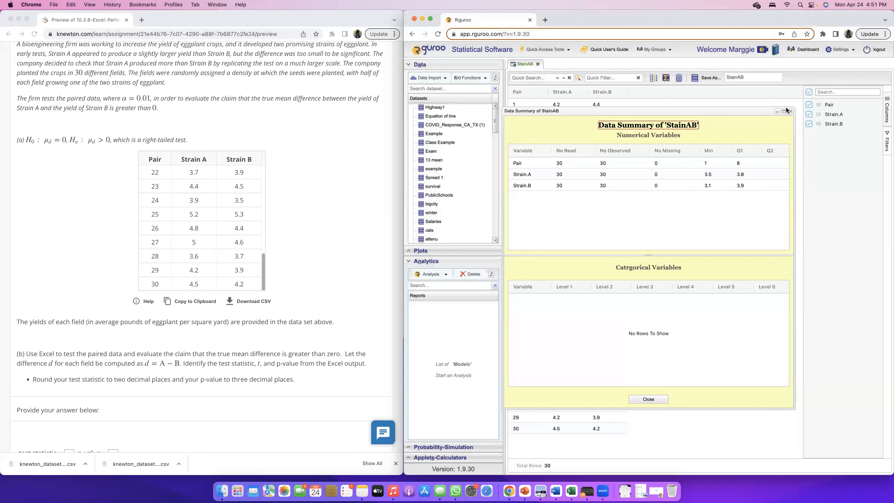
{"action": "left_click", "coordinate": [790, 111]}
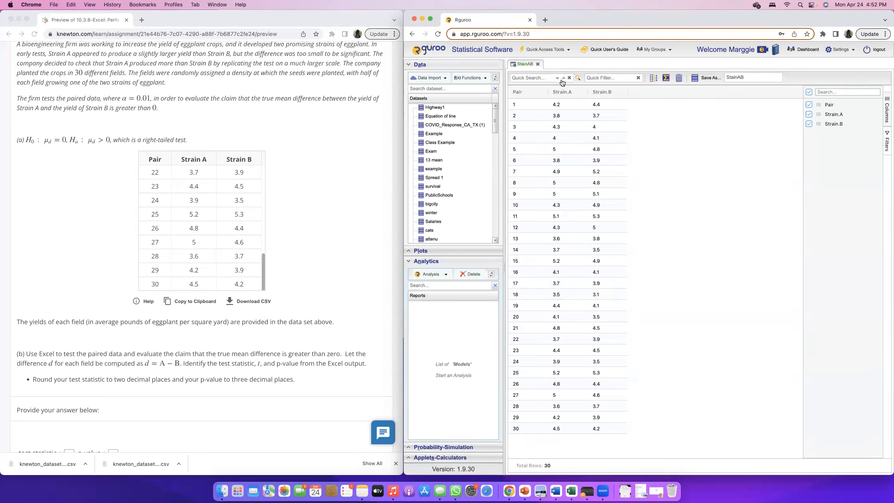
Start a one and two population mean inference analysis on the StainAB dataset.
{"action": "left_click", "coordinate": [423, 65]}
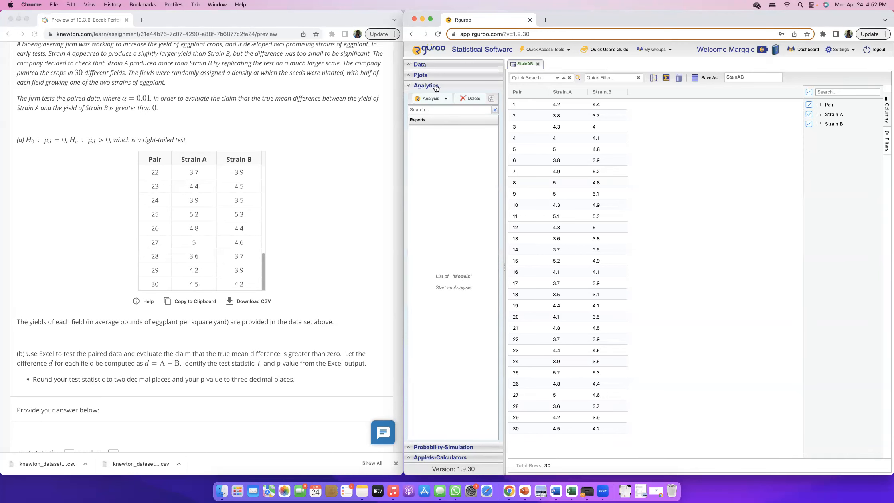
{"action": "left_click", "coordinate": [446, 103]}
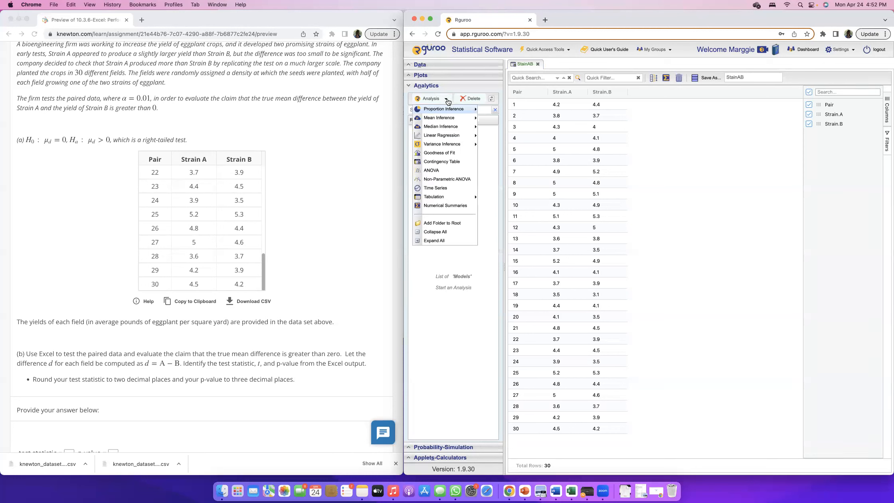
{"action": "mouse_move", "coordinate": [446, 116]}
{"action": "left_click", "coordinate": [524, 127]}
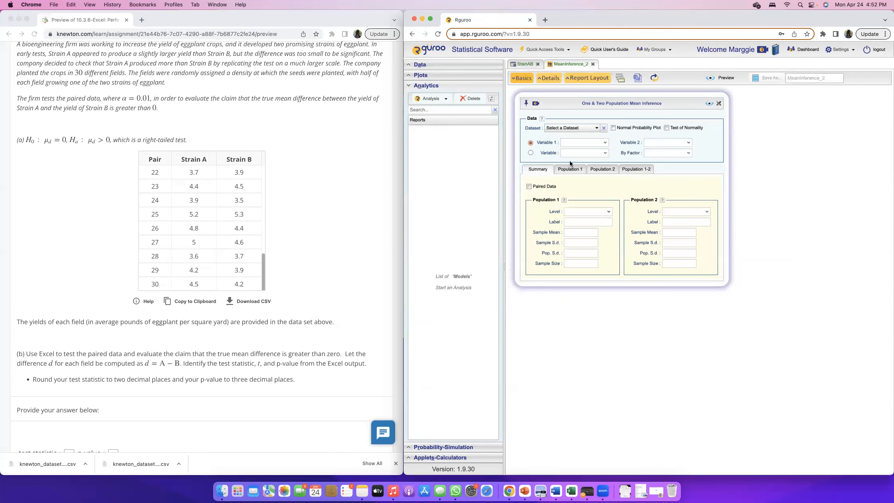
{"action": "left_click", "coordinate": [574, 127]}
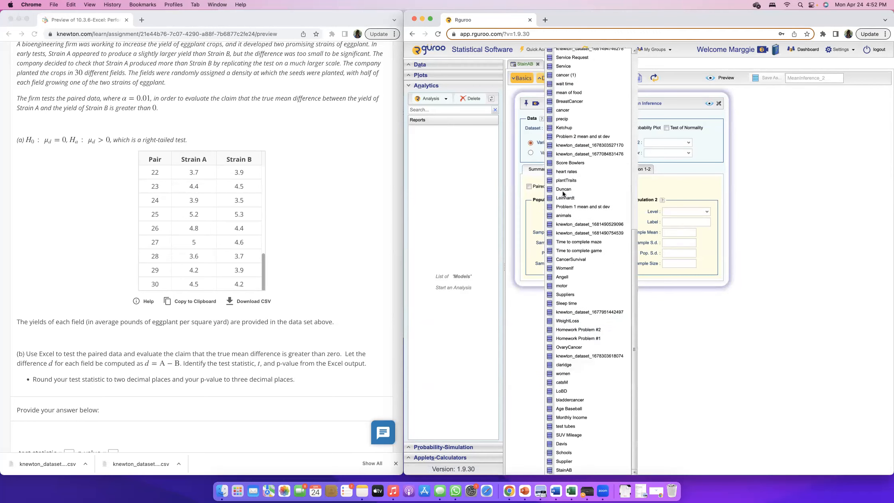
{"action": "left_click", "coordinate": [564, 469]}
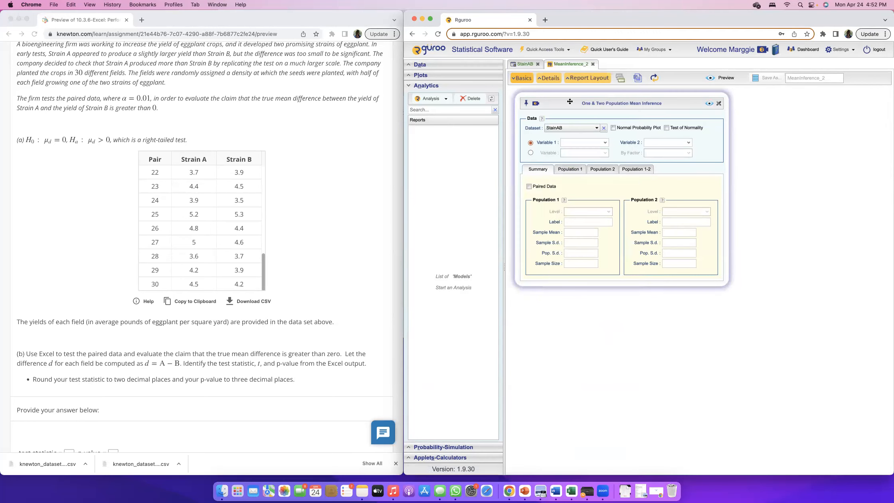
Set Variable 1 to Strain.A and Variable 2 to Strain.B in the mean inference analysis.
{"action": "left_click", "coordinate": [605, 142]}
{"action": "left_click", "coordinate": [579, 154]}
{"action": "left_click", "coordinate": [681, 142]}
{"action": "left_click", "coordinate": [664, 155]}
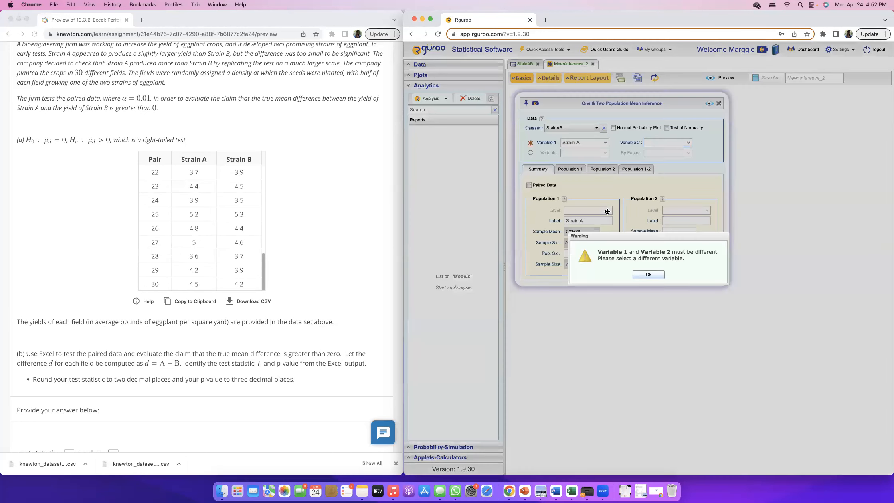
{"action": "left_click", "coordinate": [651, 275]}
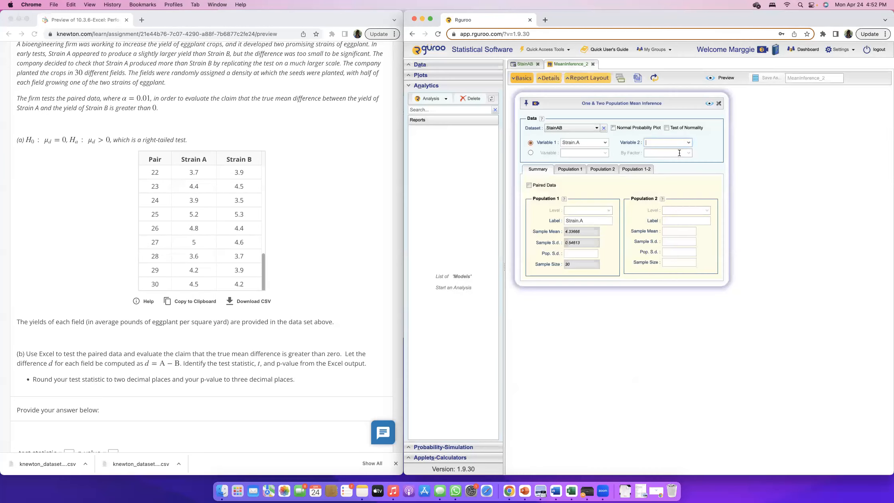
{"action": "left_click", "coordinate": [688, 142]}
{"action": "left_click", "coordinate": [677, 162]}
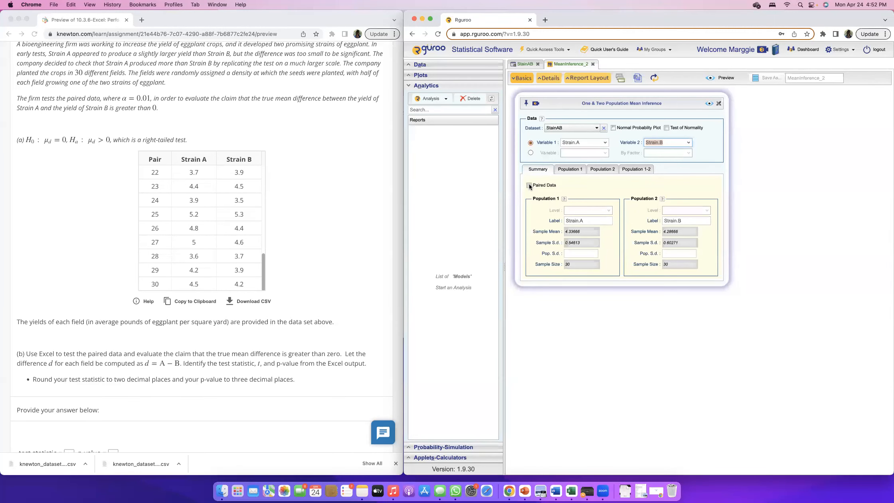
Treat the two samples as paired data and examine the label of the paired difference.
{"action": "scroll", "coordinate": [266, 153], "scroll_direction": "up", "scroll_amount": 3}
{"action": "scroll", "coordinate": [272, 153], "scroll_direction": "down", "scroll_amount": 2}
{"action": "scroll", "coordinate": [178, 191], "scroll_direction": "down", "scroll_amount": 1}
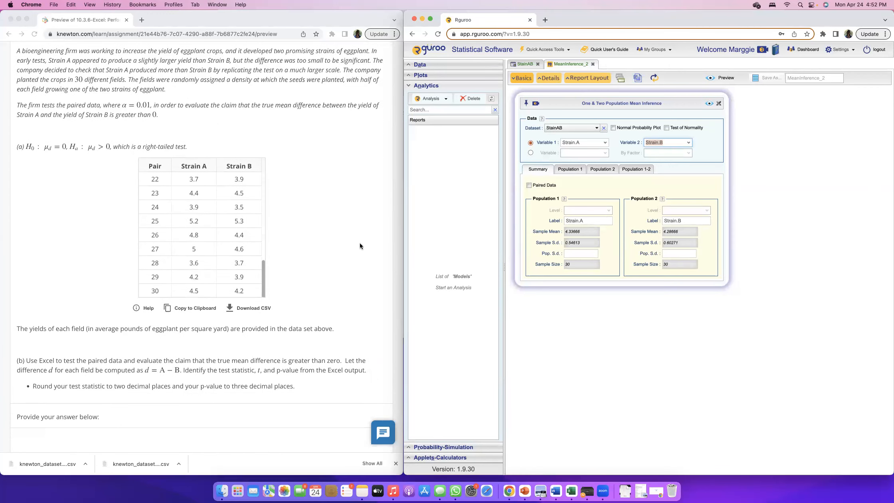
{"action": "left_click", "coordinate": [528, 185]}
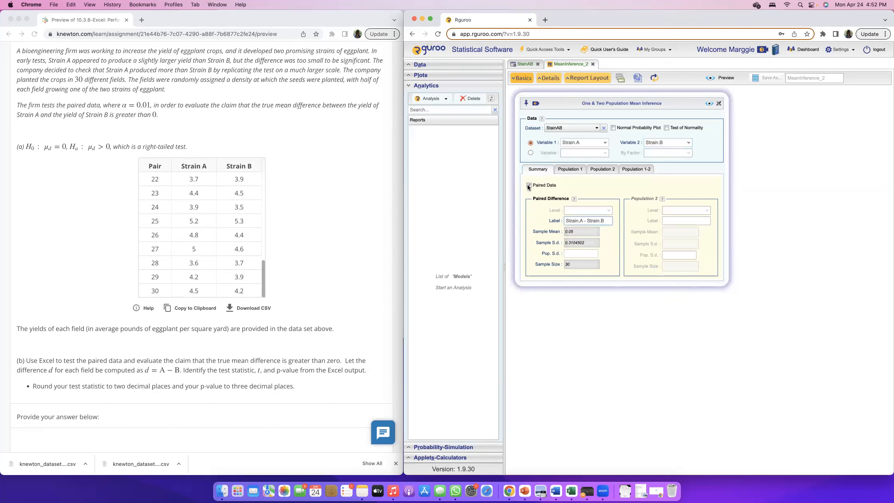
{"action": "left_click_drag", "start_coordinate": [566, 220], "coordinate": [608, 221]}
{"action": "left_click", "coordinate": [607, 221]}
Turn off the paired data option and try to set Variable 1 to Strain.B.
{"action": "left_click", "coordinate": [528, 186]}
{"action": "left_click", "coordinate": [598, 144]}
{"action": "left_click", "coordinate": [590, 162]}
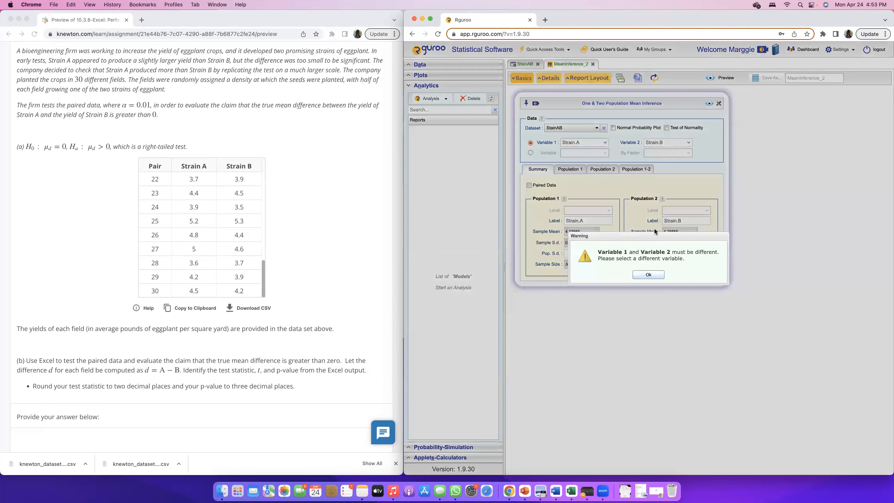
{"action": "left_click", "coordinate": [618, 275]}
{"action": "left_click", "coordinate": [688, 143]}
Clear and reselect the StainAB dataset, set Variable 1 to Strain.B and Variable 2 to Strain.A, and mark the data as paired.
{"action": "left_click", "coordinate": [604, 127]}
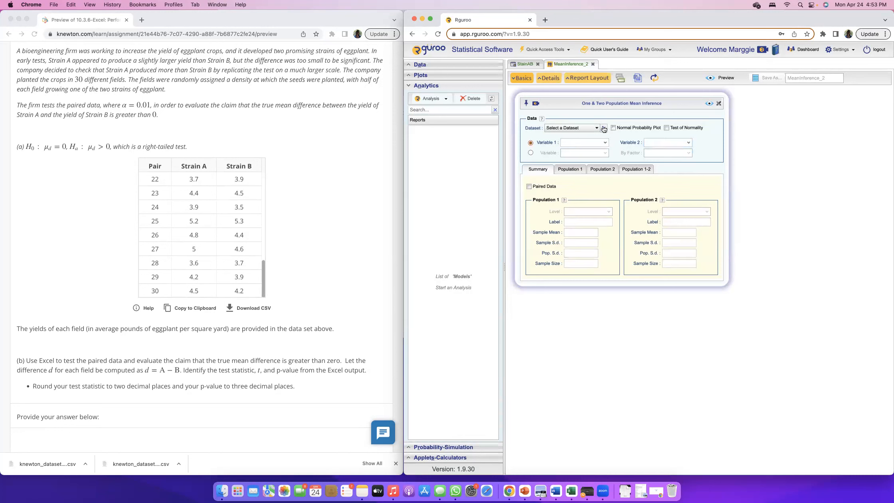
{"action": "left_click", "coordinate": [584, 128]}
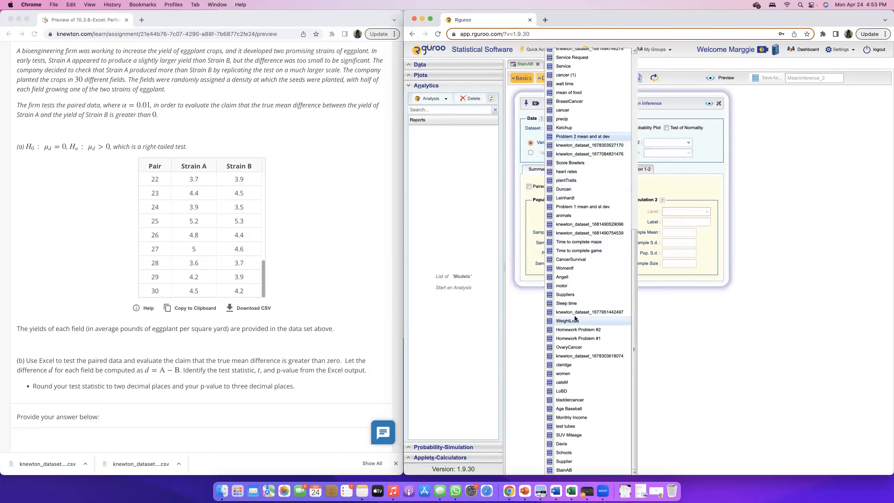
{"action": "left_click", "coordinate": [577, 470]}
{"action": "left_click", "coordinate": [604, 143]}
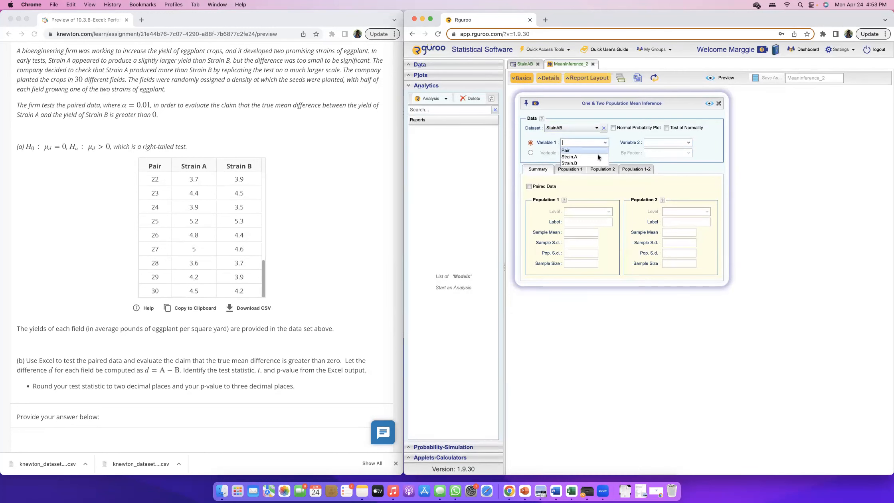
{"action": "left_click", "coordinate": [584, 163]}
{"action": "left_click", "coordinate": [689, 144]}
{"action": "left_click", "coordinate": [681, 157]}
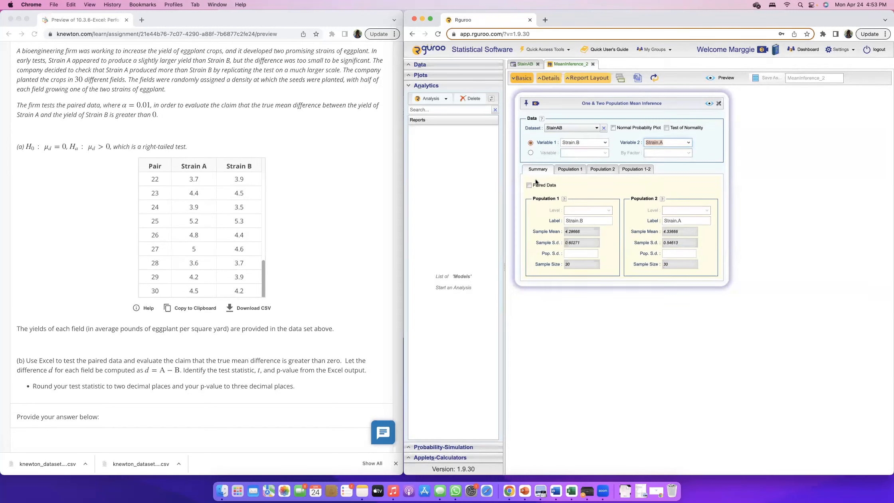
{"action": "left_click", "coordinate": [529, 186]}
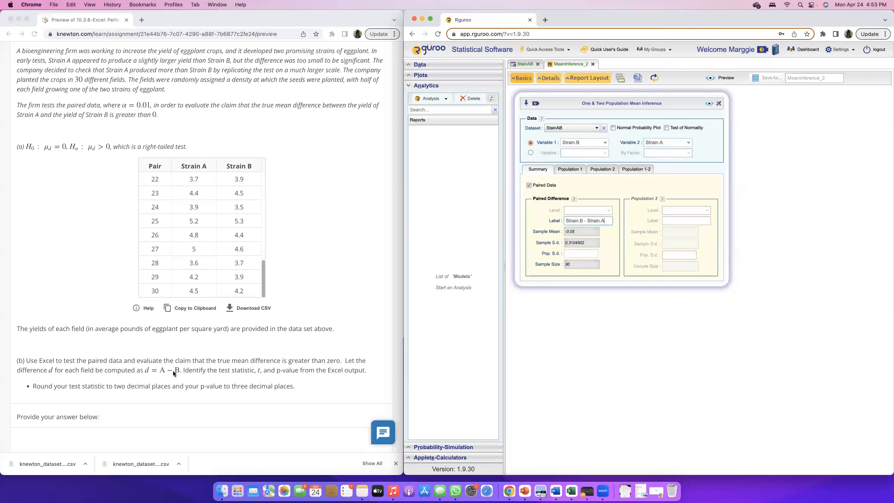
Reset the analysis inputs by clearing the dataset and choosing StainAB again.
{"action": "left_click", "coordinate": [603, 128]}
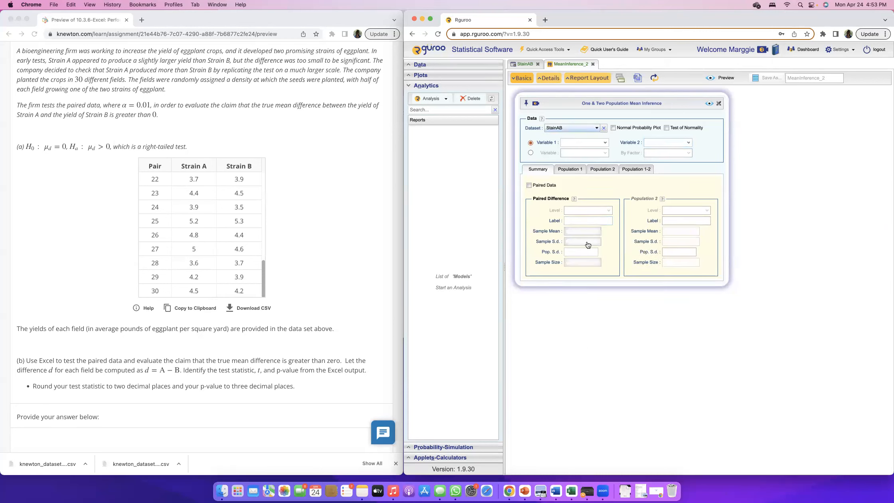
{"action": "left_click", "coordinate": [596, 128]}
{"action": "left_click", "coordinate": [563, 470]}
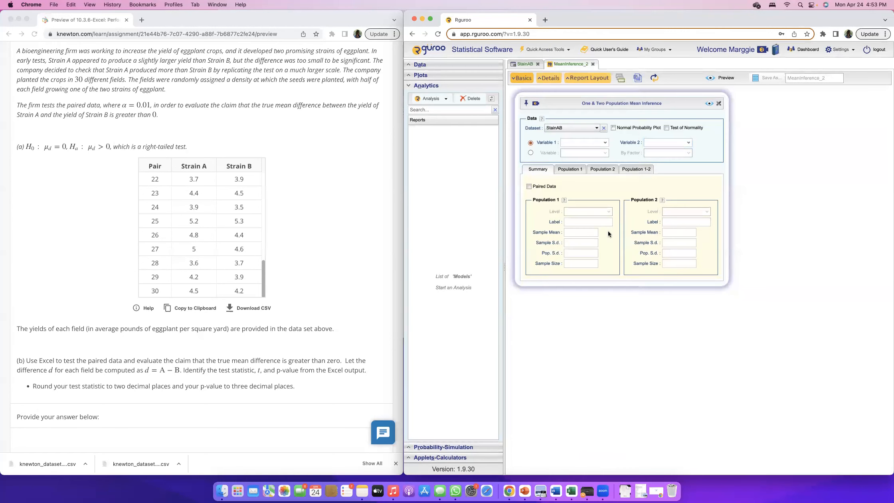
Set Variable 1 to Strain.A and Variable 2 to Strain.B, mark the data as paired, and check the paired difference's summary statistics.
{"action": "left_click", "coordinate": [602, 142]}
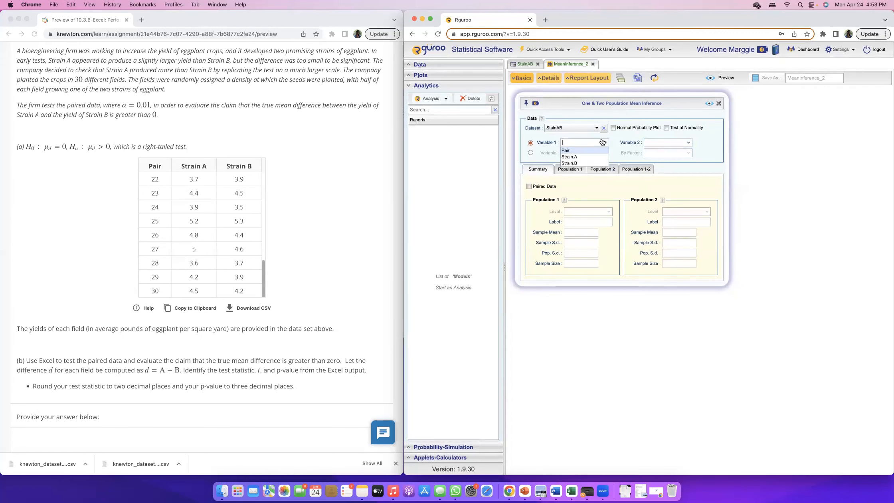
{"action": "left_click", "coordinate": [572, 156]}
{"action": "left_click", "coordinate": [688, 144]}
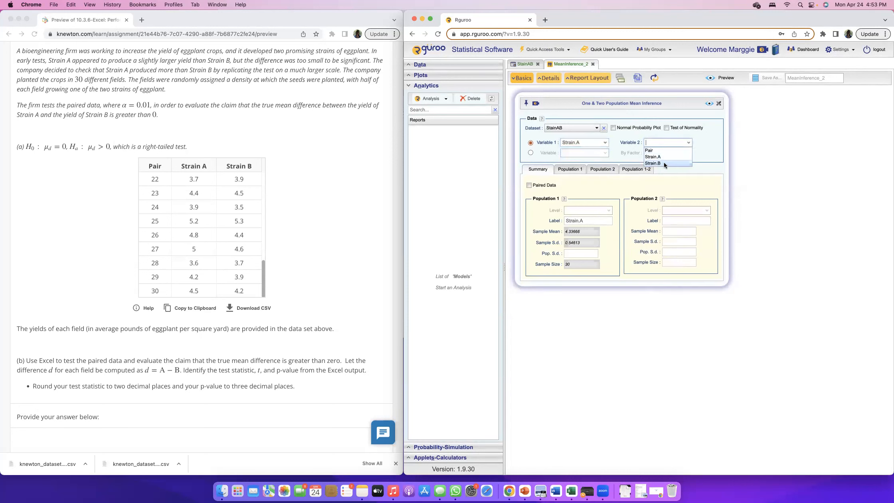
{"action": "left_click", "coordinate": [662, 162]}
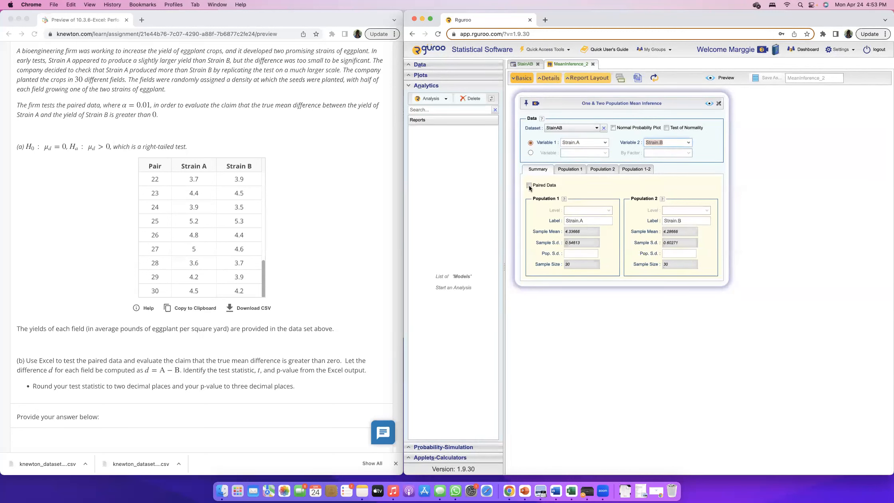
{"action": "left_click", "coordinate": [529, 185]}
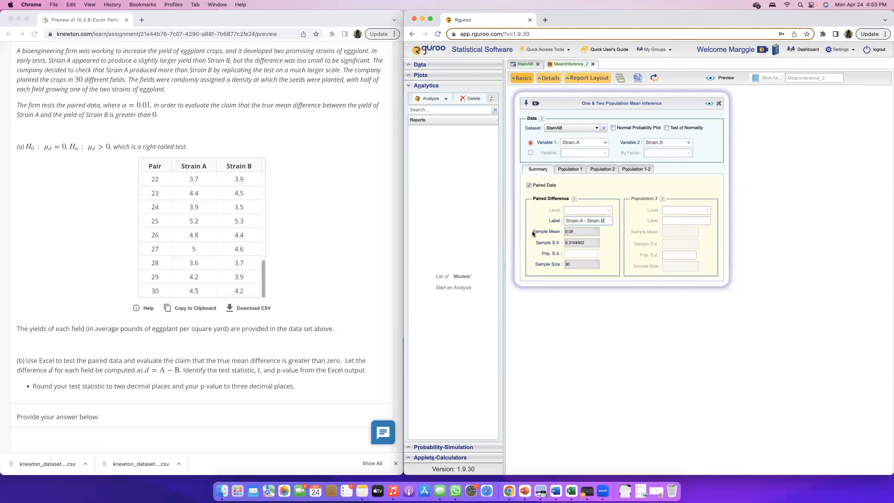
{"action": "left_click", "coordinate": [574, 232]}
{"action": "left_click", "coordinate": [567, 243]}
{"action": "left_click", "coordinate": [575, 265]}
Set up the paired mean hypothesis test with significance level 0.01 and an alternative hypothesis of mean difference > 0.
{"action": "left_click", "coordinate": [638, 171]}
{"action": "left_click", "coordinate": [588, 194]}
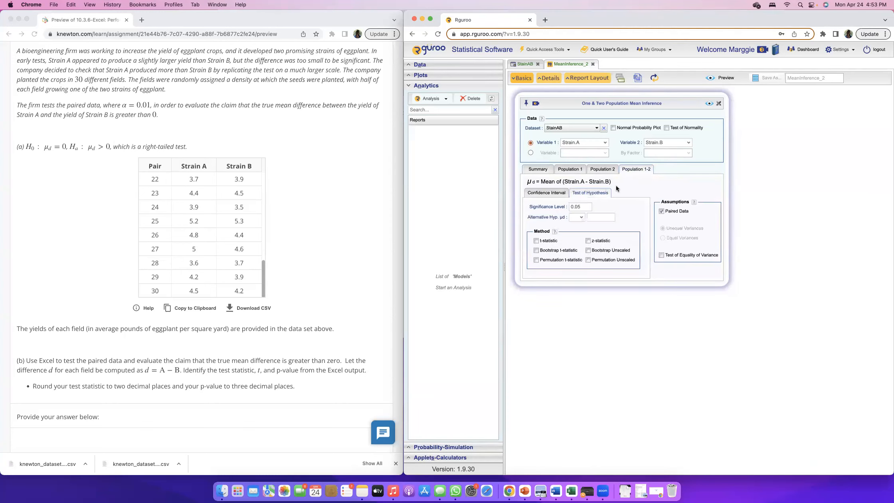
{"action": "left_click", "coordinate": [581, 206]}
{"action": "left_click_drag", "start_coordinate": [86, 147], "coordinate": [111, 148]}
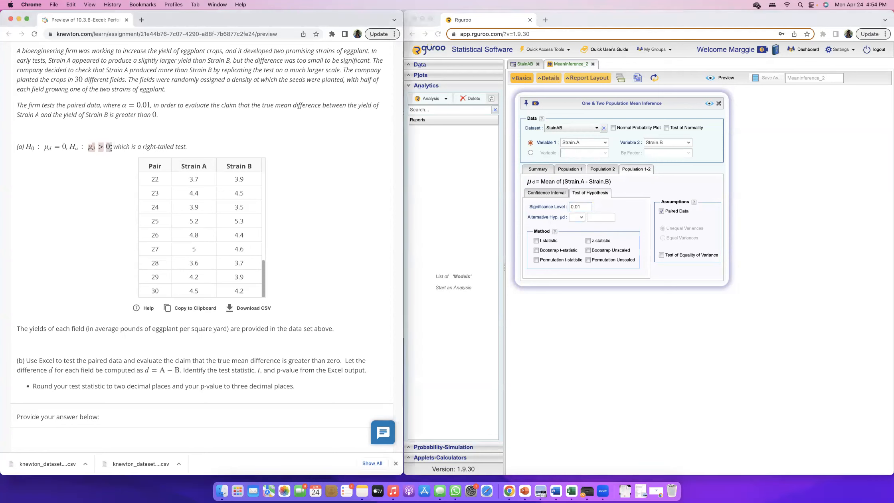
{"action": "left_click", "coordinate": [582, 219]}
{"action": "left_click", "coordinate": [579, 217]}
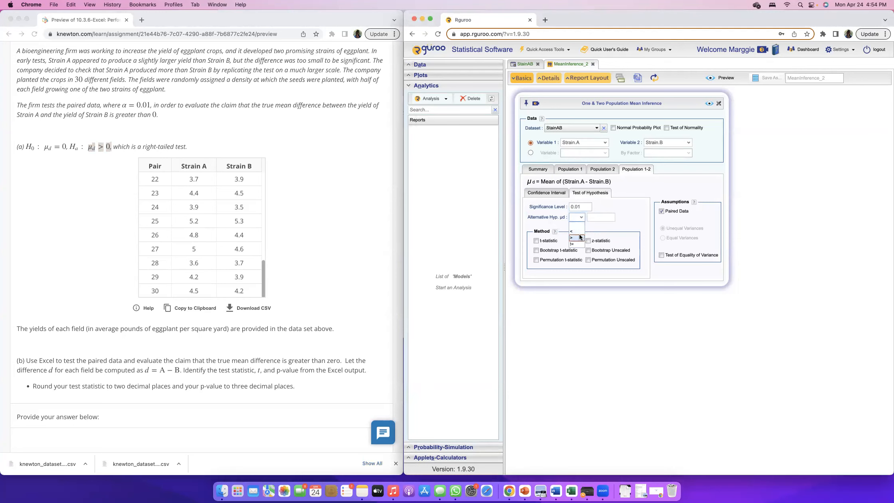
{"action": "left_click", "coordinate": [596, 219]}
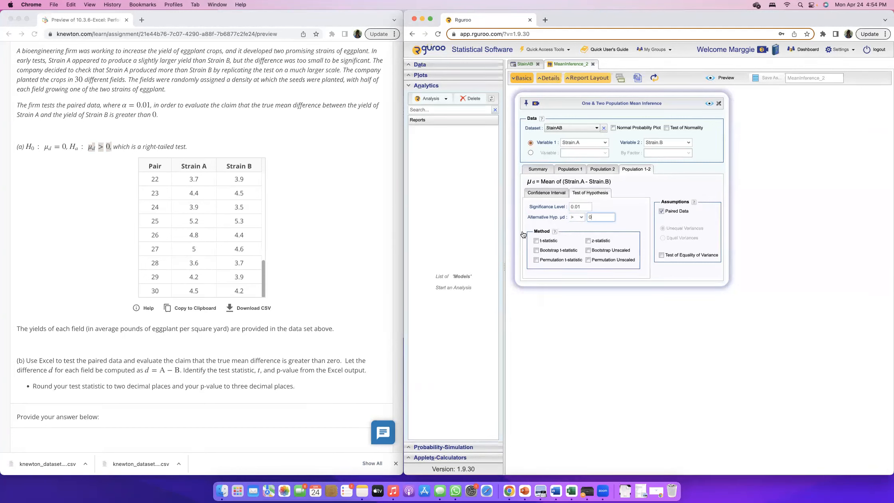
Recheck the paired difference summary, choose the t-statistic method for the hypothesis test, and generate the report.
{"action": "left_click", "coordinate": [539, 170]}
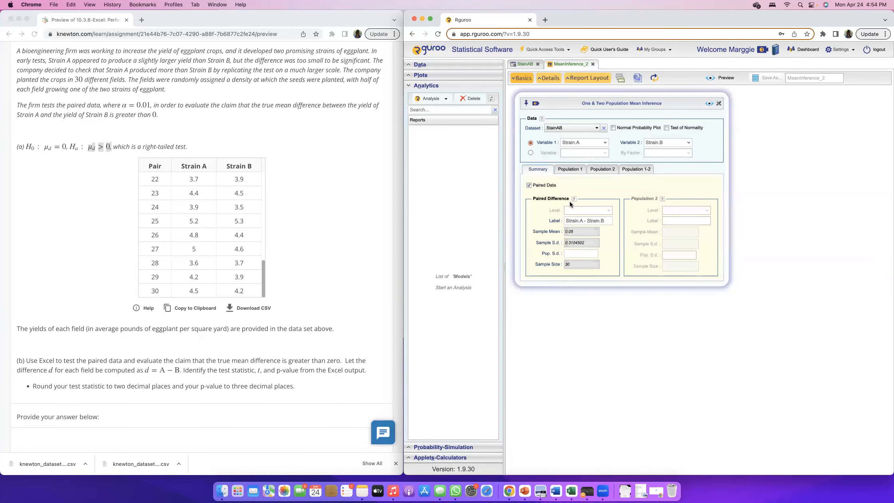
{"action": "left_click", "coordinate": [649, 171]}
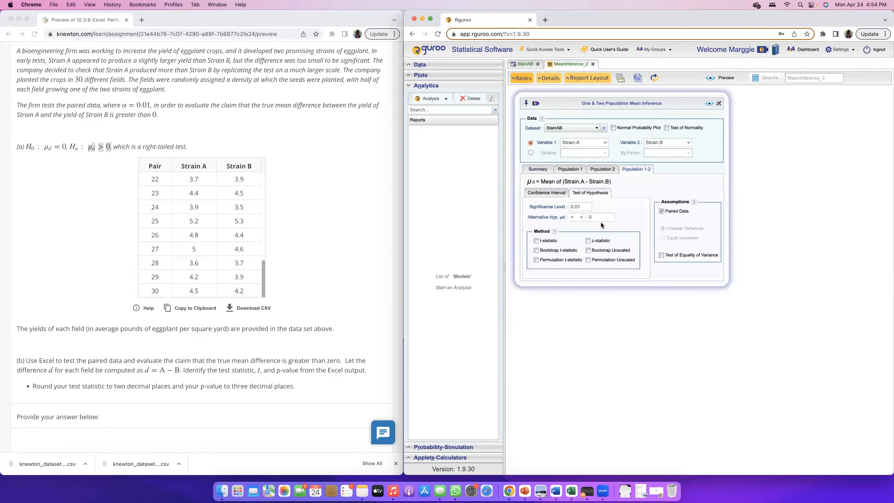
{"action": "left_click", "coordinate": [536, 240]}
{"action": "left_click", "coordinate": [709, 103]}
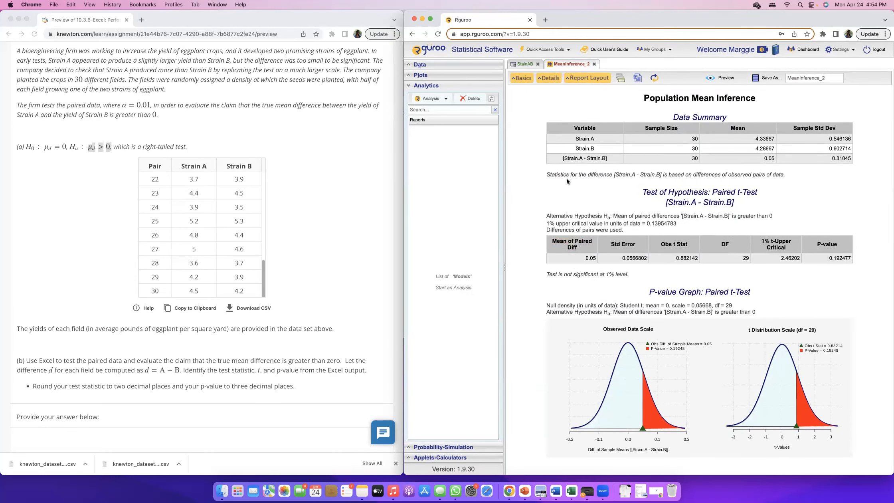
Review the paired difference row and observed t statistic in the report, and enter 0.88 as the Knewton test statistic.
{"action": "left_click_drag", "start_coordinate": [563, 158], "coordinate": [608, 161]}
{"action": "left_click", "coordinate": [571, 157]}
{"action": "left_click_drag", "start_coordinate": [754, 139], "coordinate": [773, 157]}
{"action": "left_click", "coordinate": [686, 264]}
{"action": "double_click", "coordinate": [693, 258]}
{"action": "scroll", "coordinate": [95, 411], "scroll_direction": "down", "scroll_amount": 2}
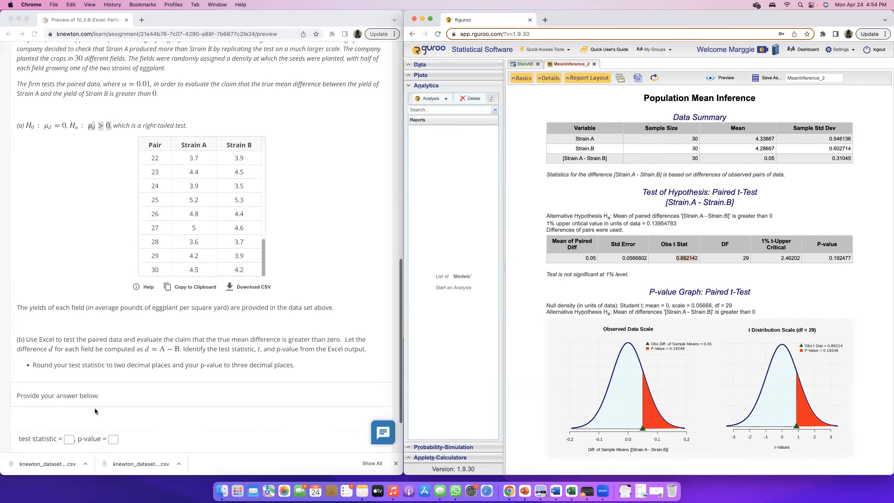
{"action": "scroll", "coordinate": [95, 411], "scroll_direction": "down", "scroll_amount": 4}
{"action": "left_click", "coordinate": [68, 369]}
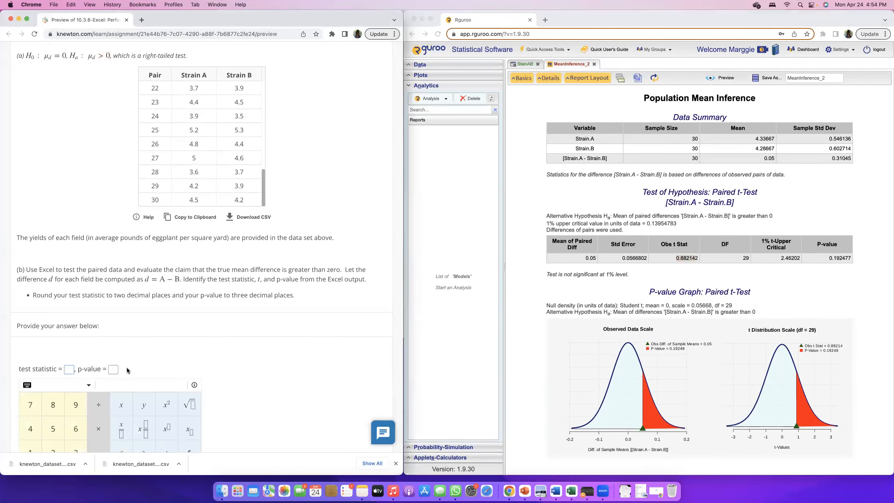
{"action": "scroll", "coordinate": [127, 368], "scroll_direction": "down", "scroll_amount": 1}
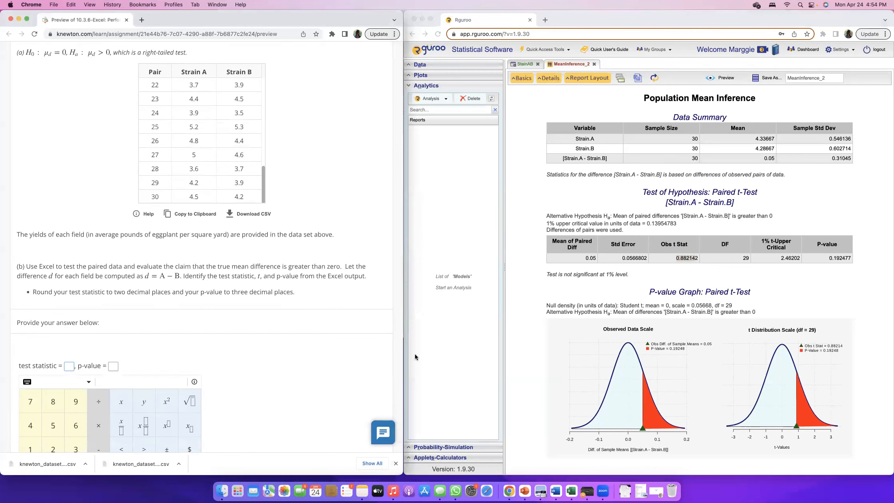
{"action": "type", "text": "0.88"}
Take the p-value from the paired t-test report, enter it as 0.192 in the Knewton answer, and submit part (b).
{"action": "left_click", "coordinate": [120, 366]}
{"action": "left_click", "coordinate": [829, 258]}
{"action": "left_click_drag", "start_coordinate": [829, 258], "coordinate": [851, 258]}
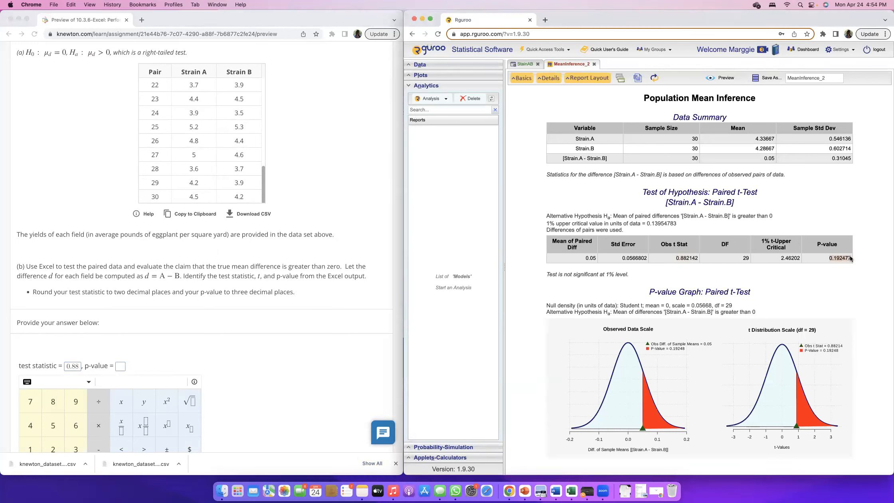
{"action": "left_click", "coordinate": [123, 366]}
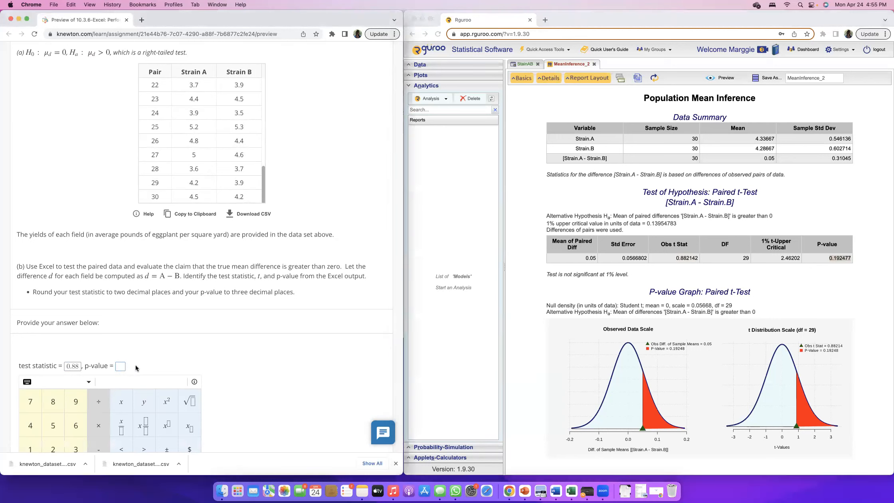
{"action": "type", "text": "0.192"}
{"action": "left_click", "coordinate": [288, 323]}
{"action": "left_click", "coordinate": [369, 400]}
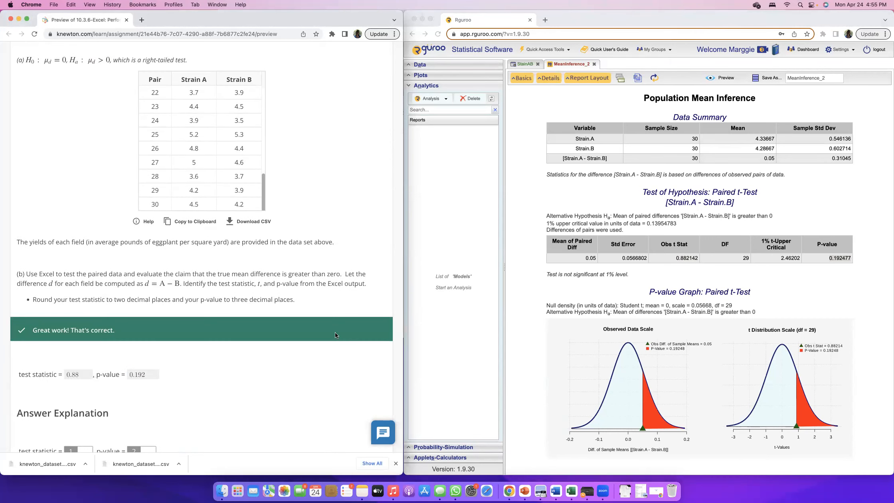
Continue to part (c) and submit the conclusions of failing to reject the null hypothesis and not having enough evidence at α = 0.01.
{"action": "scroll", "coordinate": [335, 344], "scroll_direction": "down", "scroll_amount": 5}
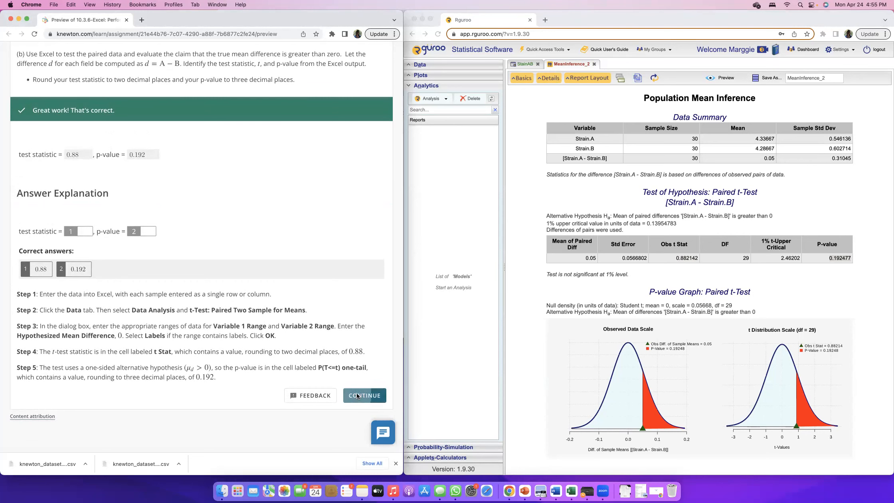
{"action": "left_click", "coordinate": [356, 395]}
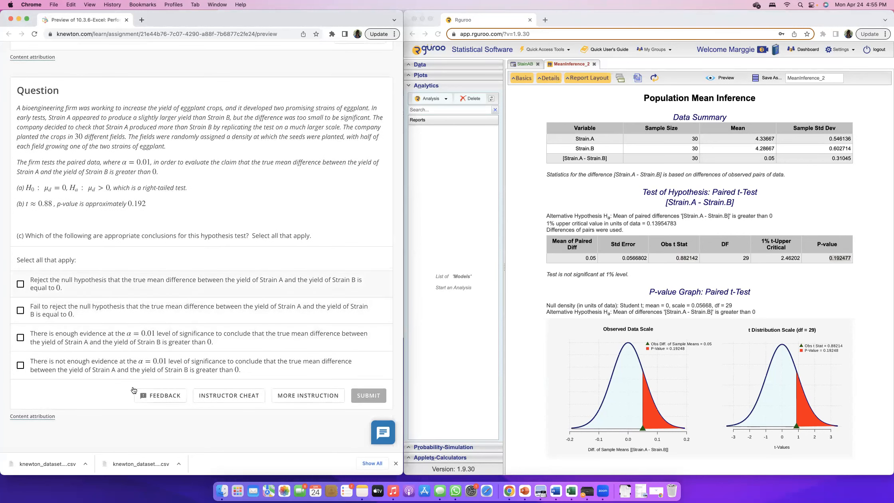
{"action": "left_click", "coordinate": [835, 260]}
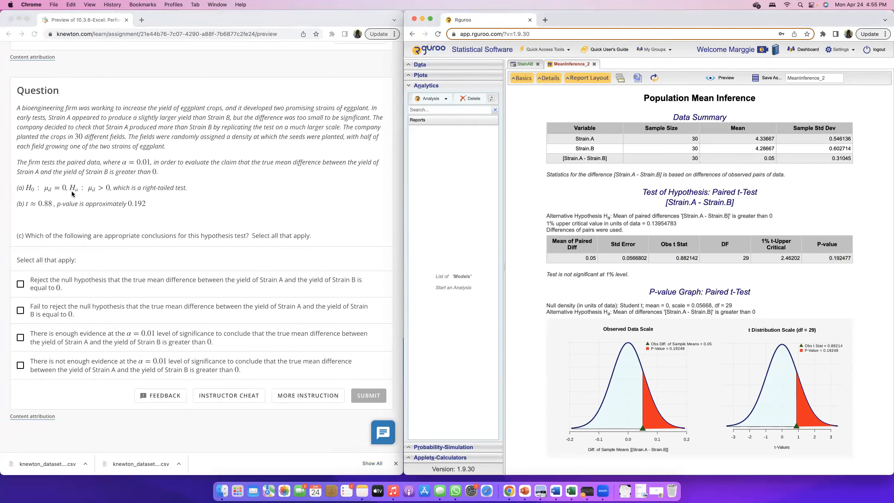
{"action": "left_click", "coordinate": [140, 166]}
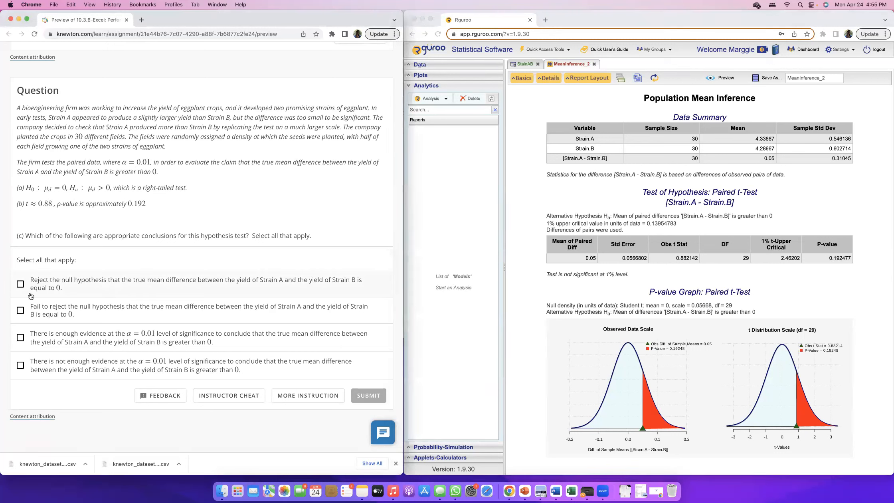
{"action": "left_click", "coordinate": [44, 312]}
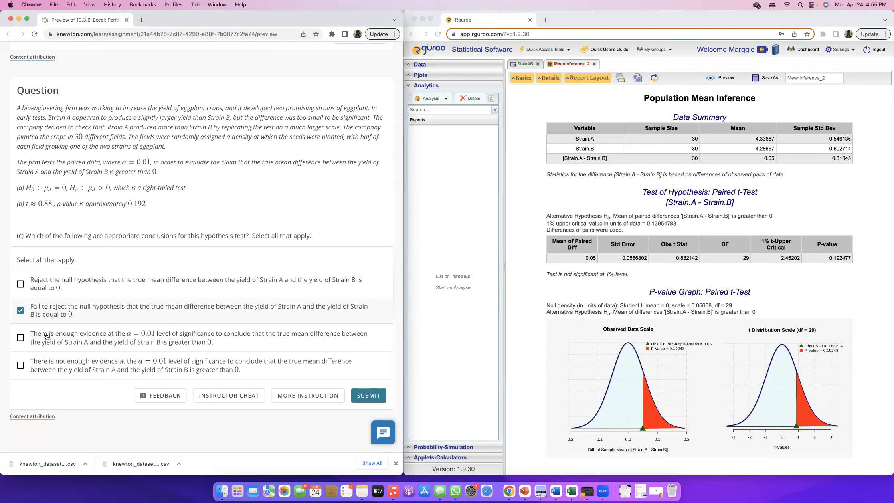
{"action": "scroll", "coordinate": [42, 347], "scroll_direction": "up", "scroll_amount": 1}
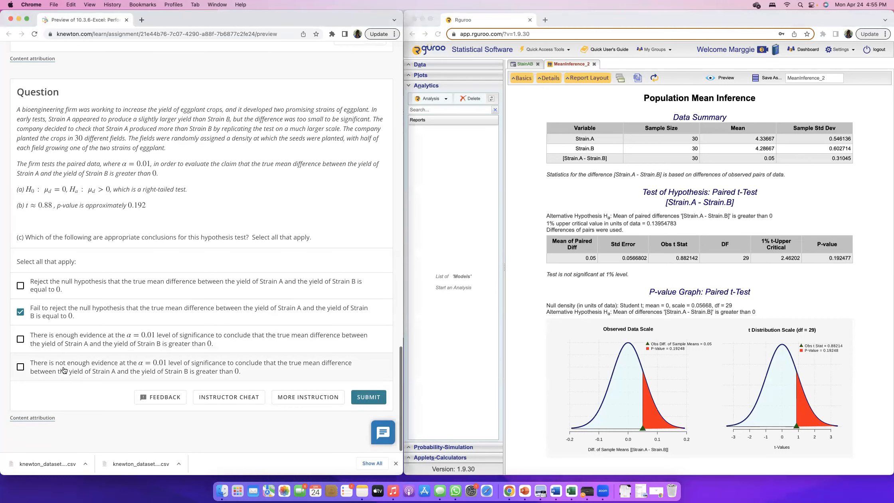
{"action": "left_click", "coordinate": [20, 367]}
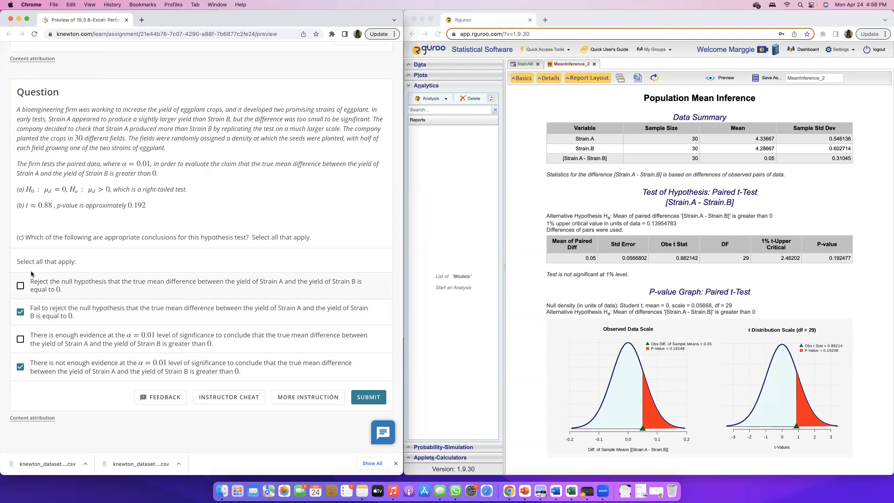
{"action": "left_click", "coordinate": [373, 398]}
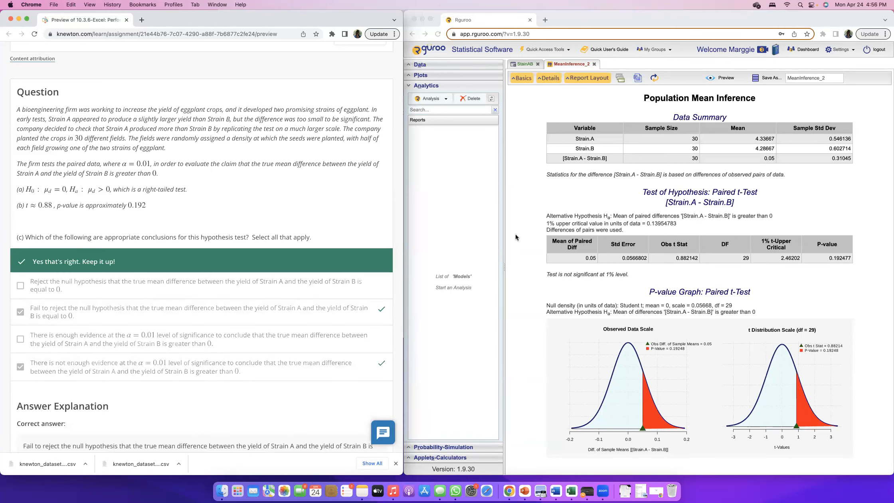
{"action": "left_click", "coordinate": [728, 224]}
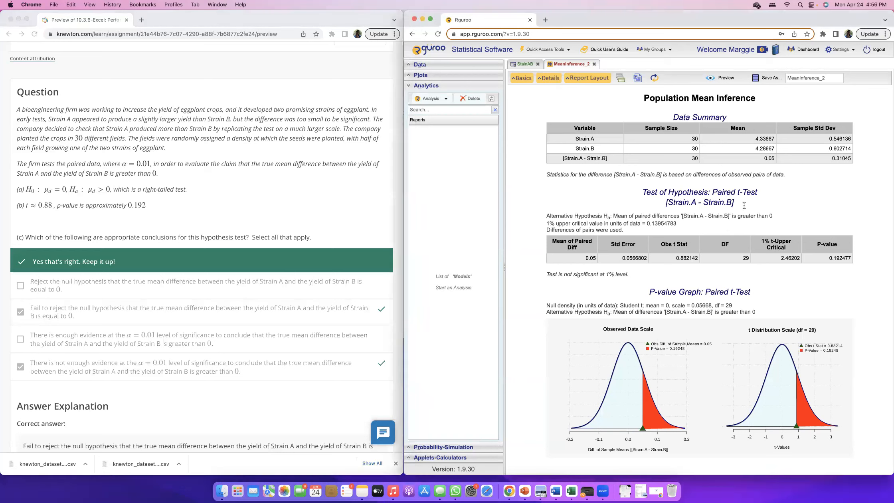